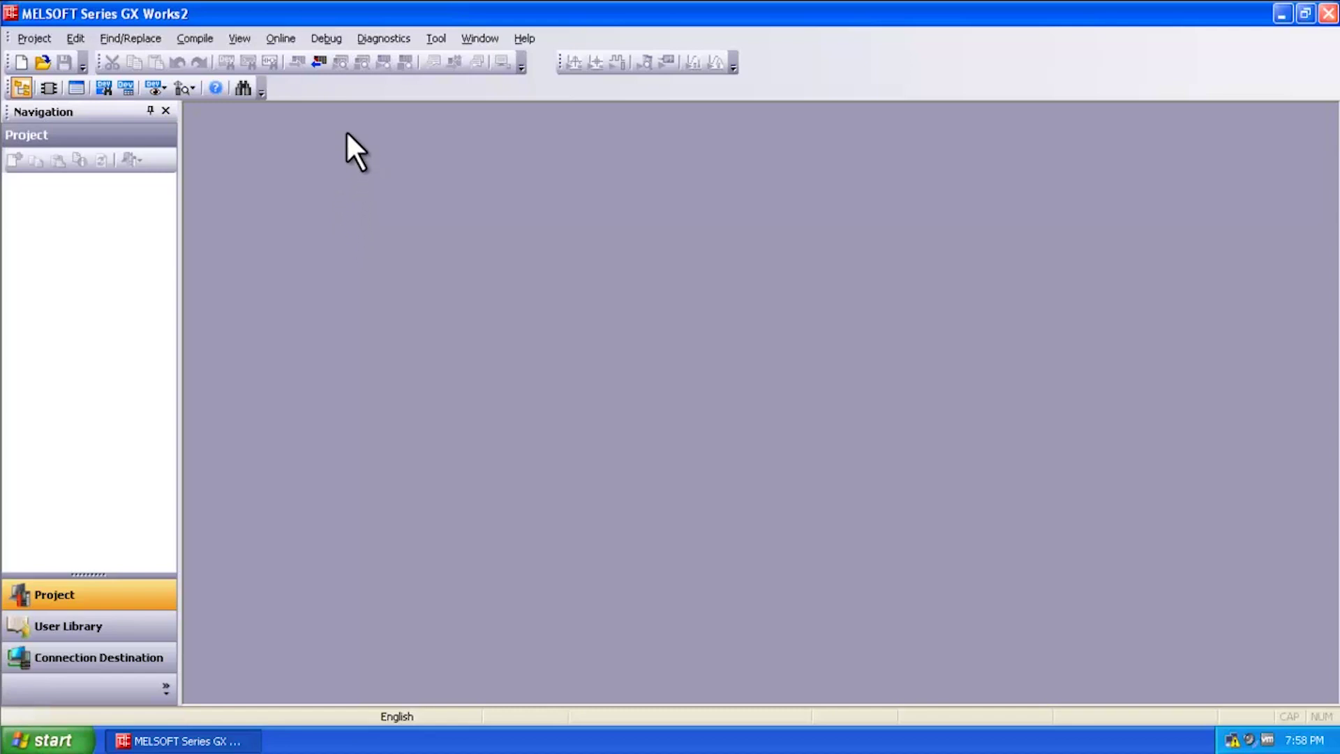
{"action": "left_click", "coordinate": [282, 39]}
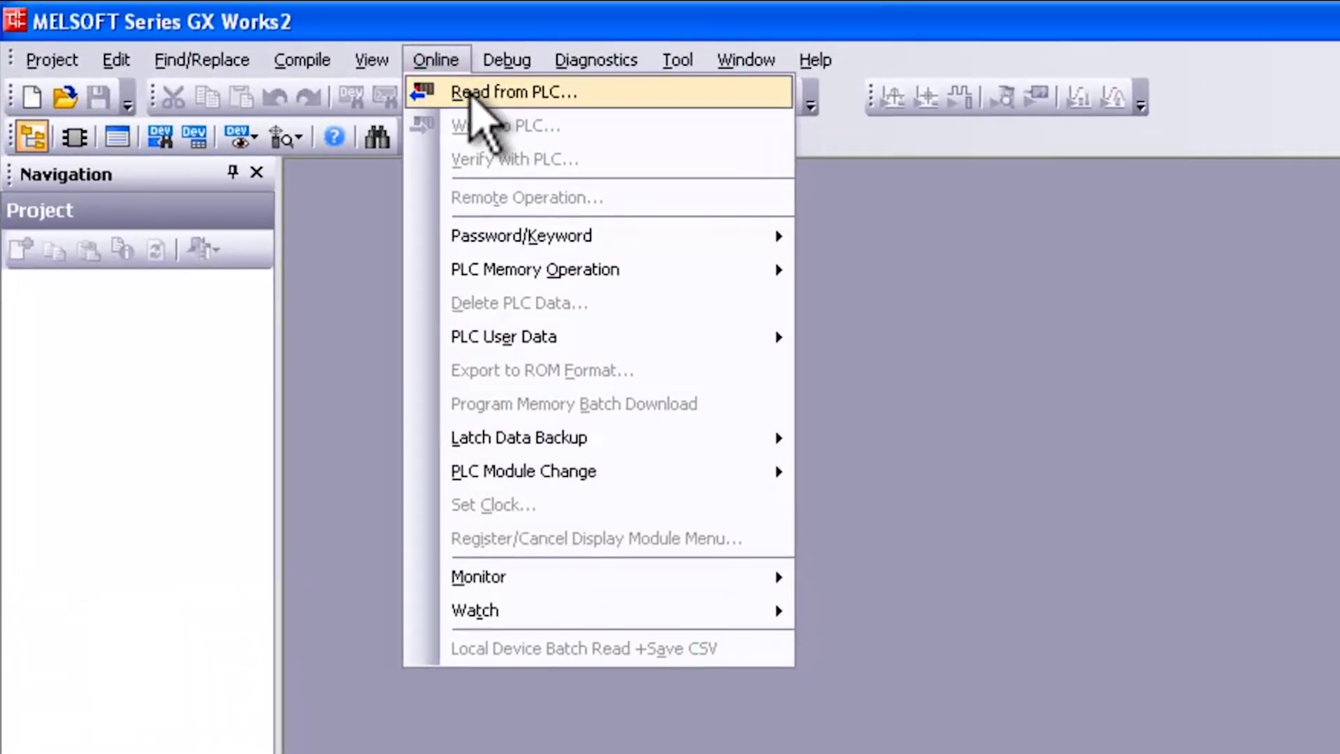
{"action": "left_click", "coordinate": [878, 241]}
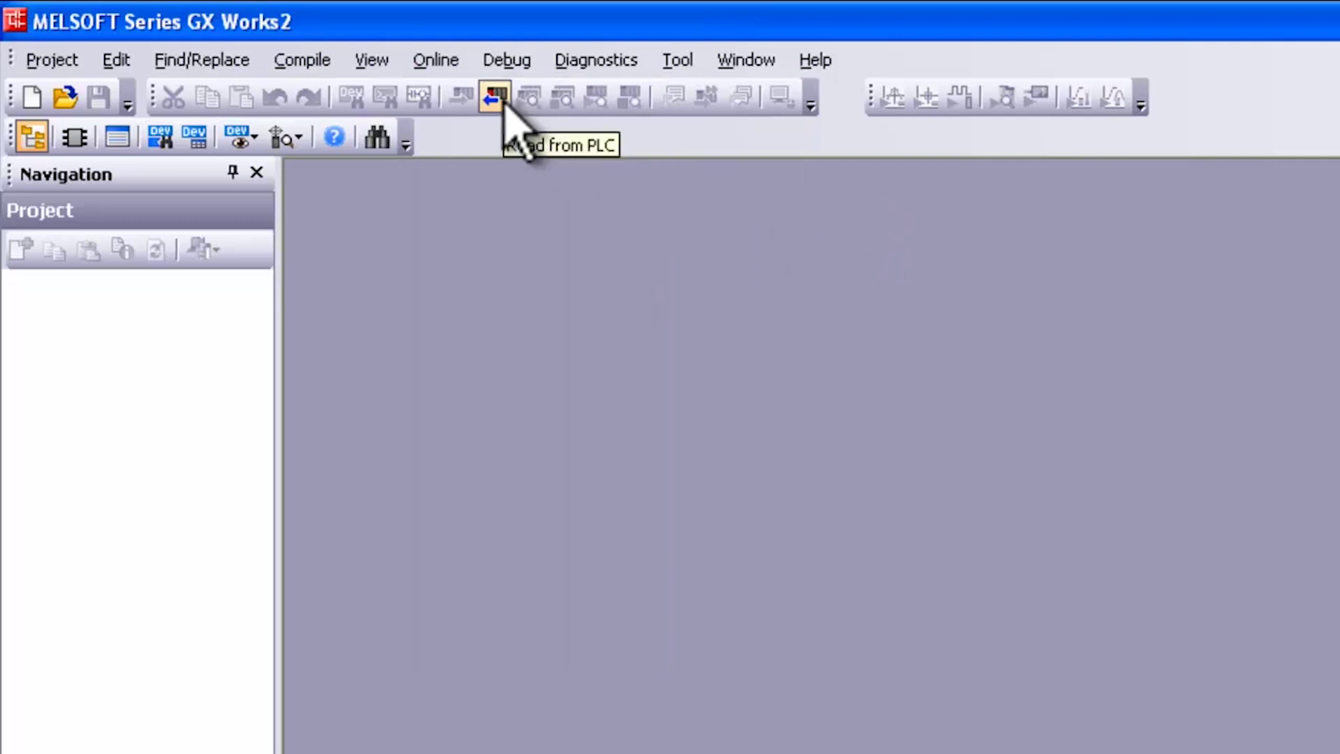
{"action": "left_click", "coordinate": [613, 269]}
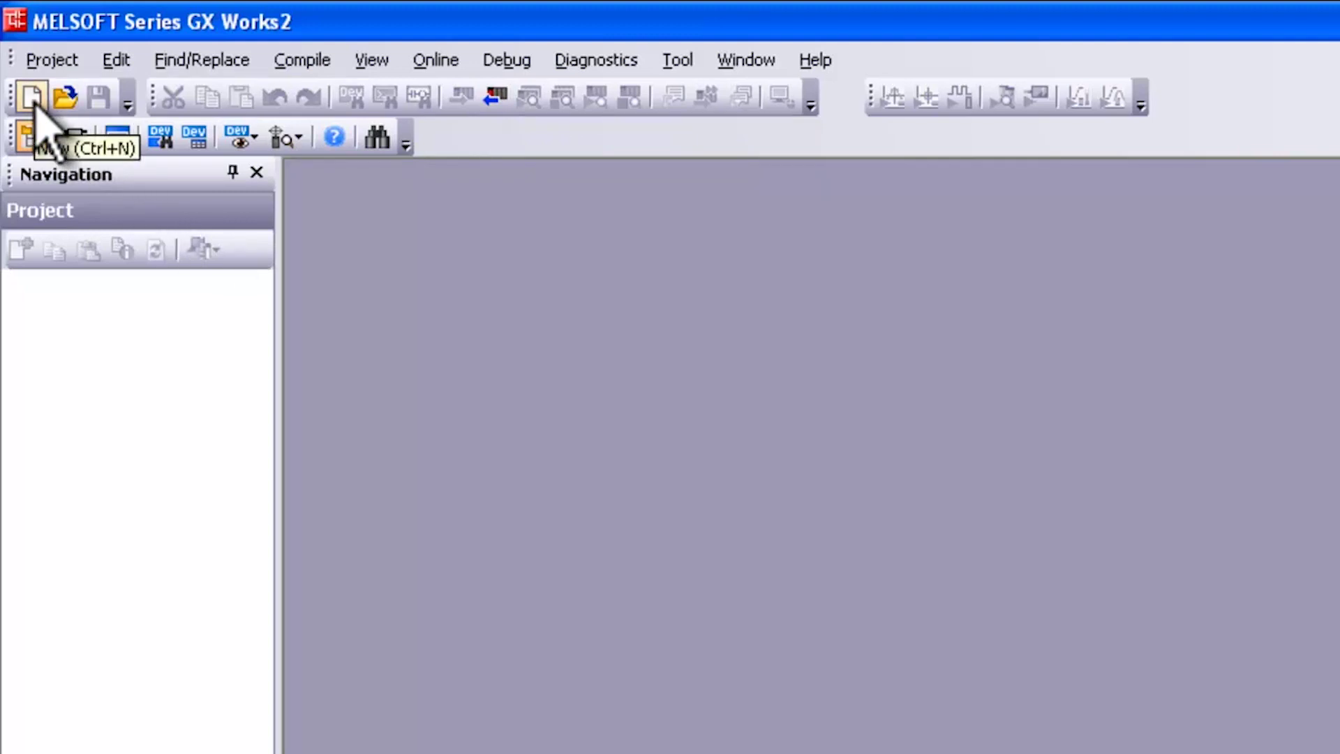
{"action": "left_click", "coordinate": [52, 60]}
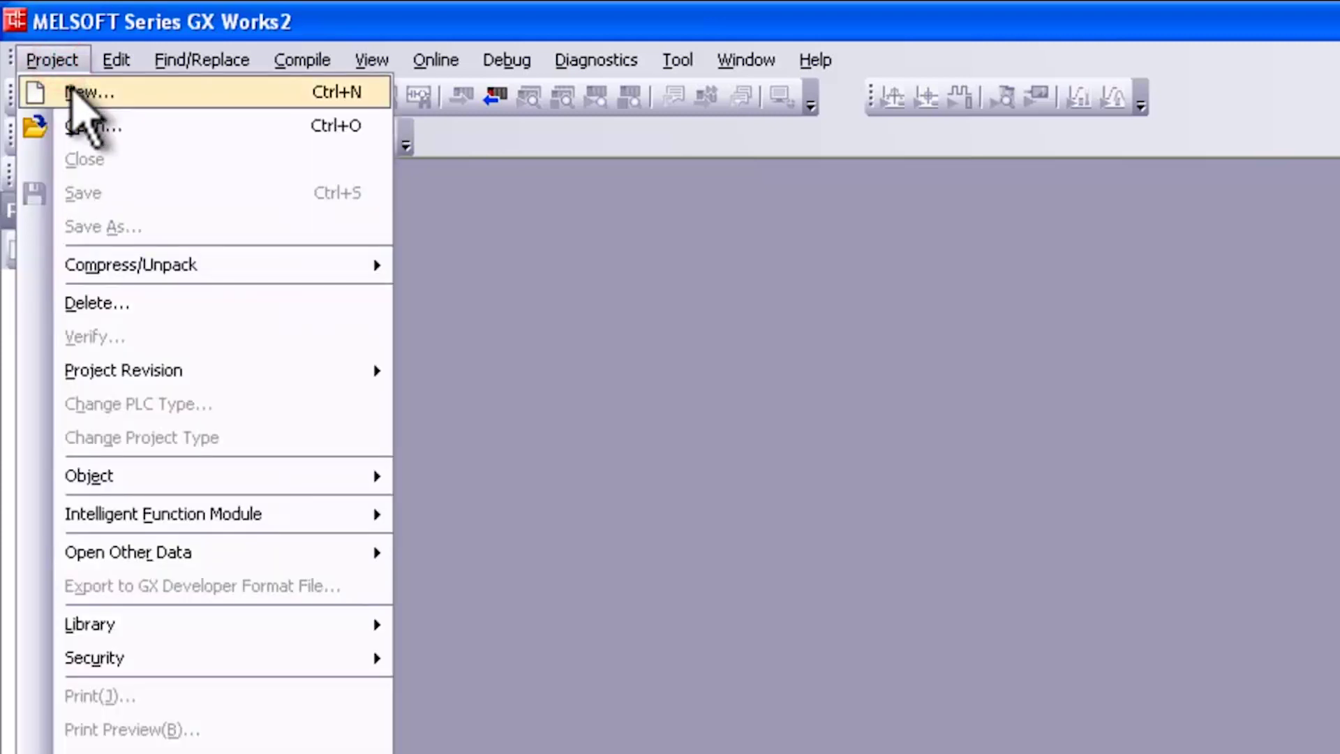
{"action": "left_click", "coordinate": [551, 455]}
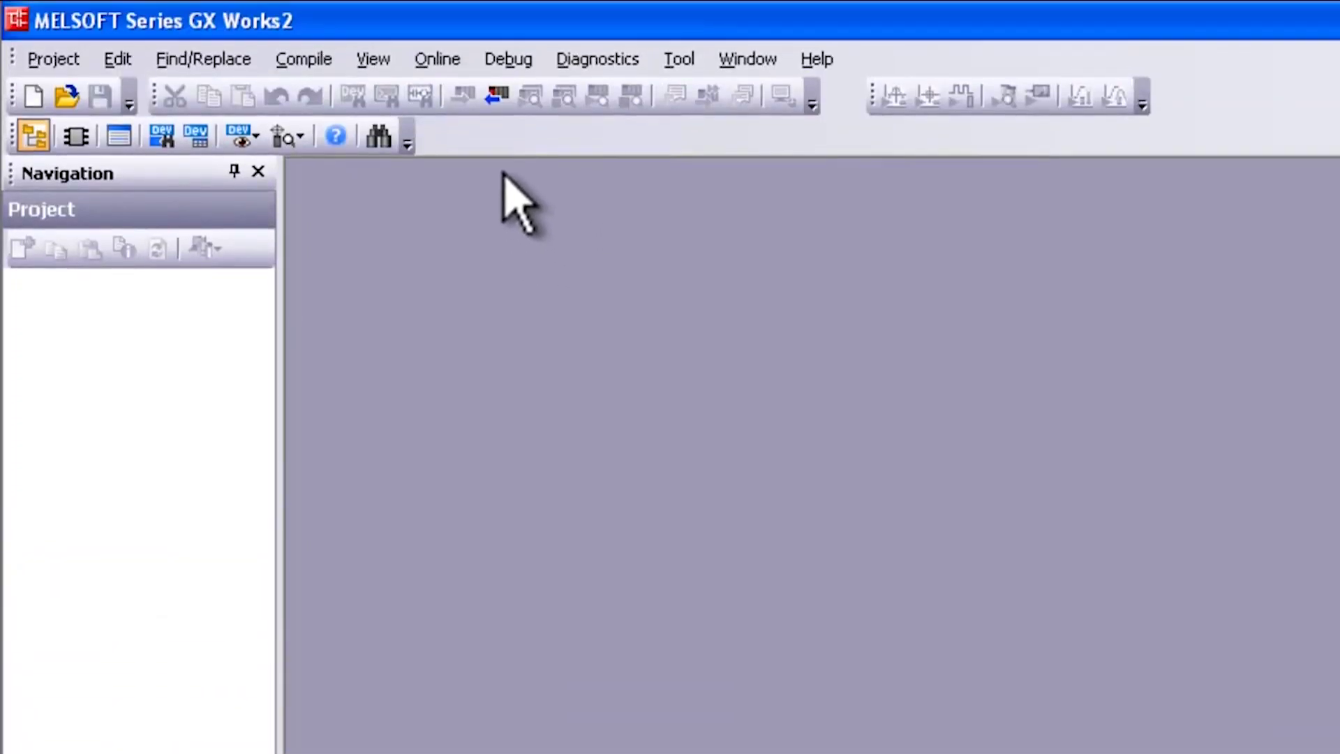
Step: Start Read from PLC for the QCPU (Q mode) series and set the PC side interface to Ethernet Board
{"action": "left_click", "coordinate": [496, 95]}
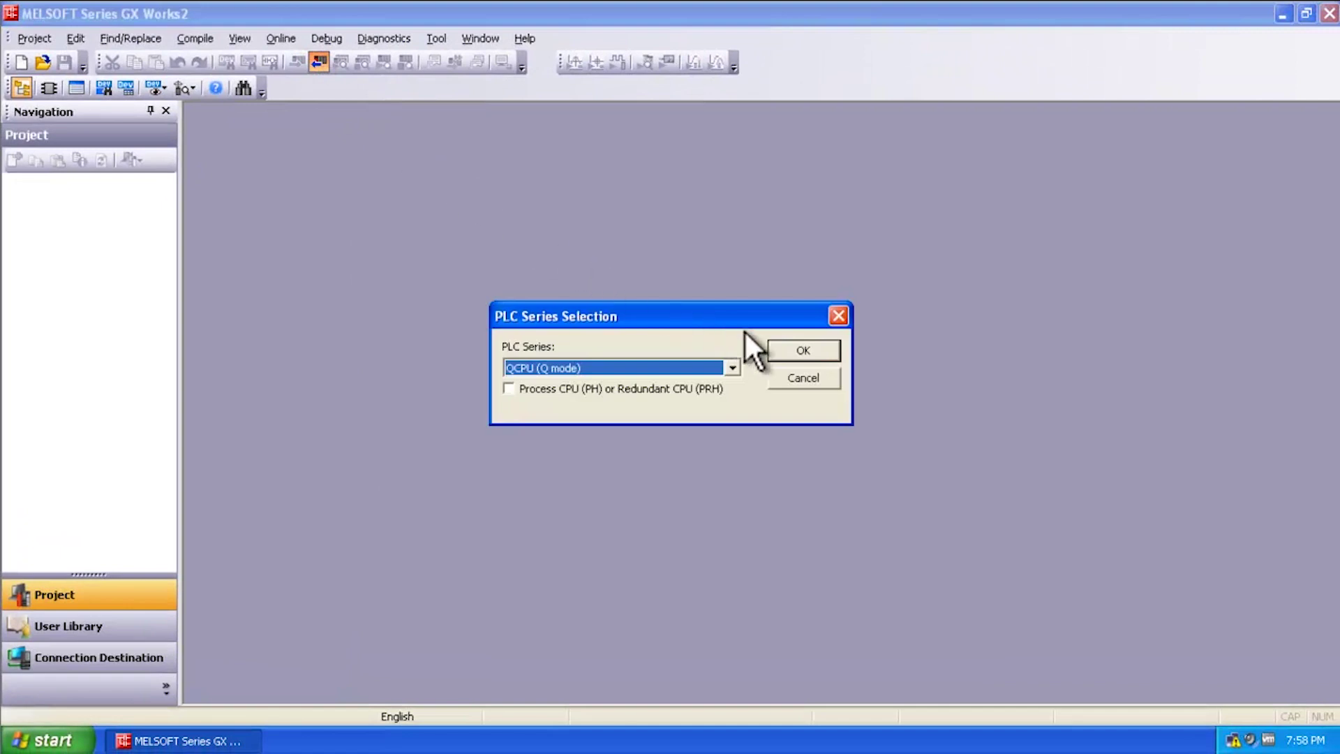
{"action": "left_click", "coordinate": [802, 351]}
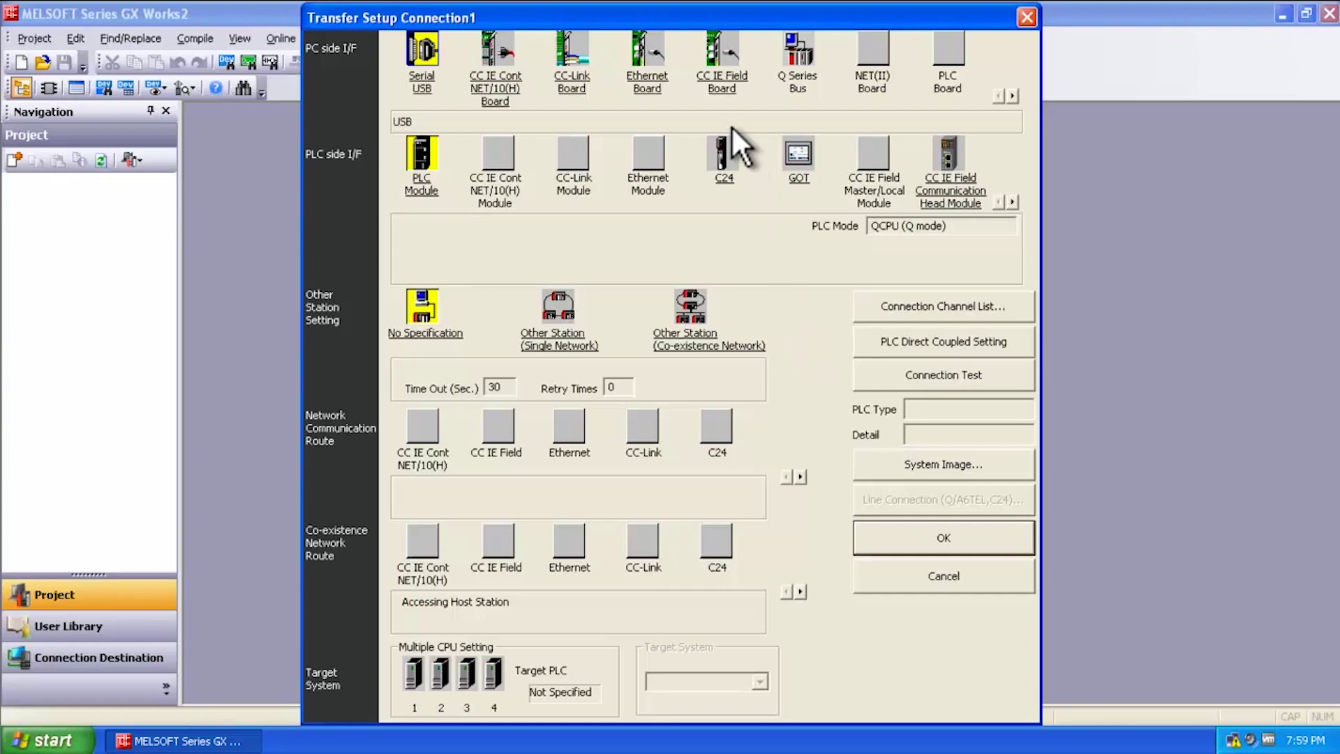
{"action": "left_click", "coordinate": [650, 49]}
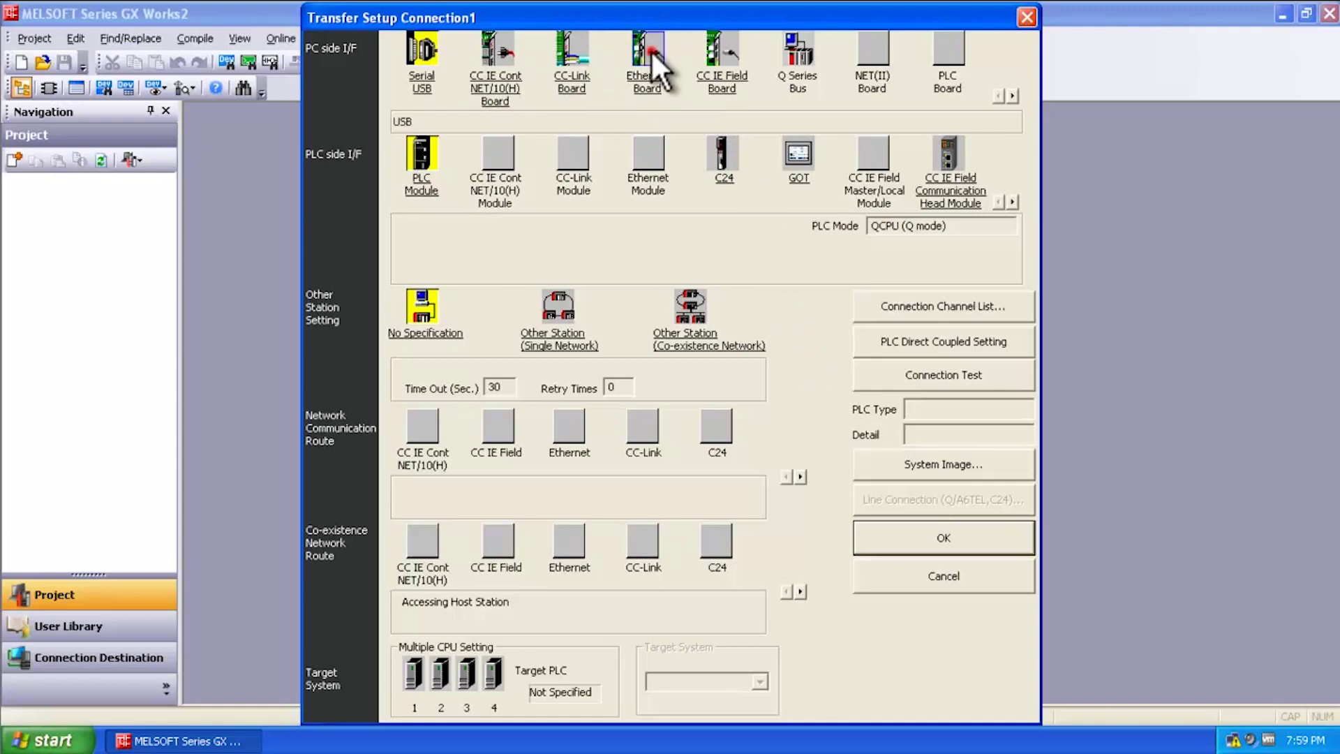
{"action": "left_click", "coordinate": [650, 425]}
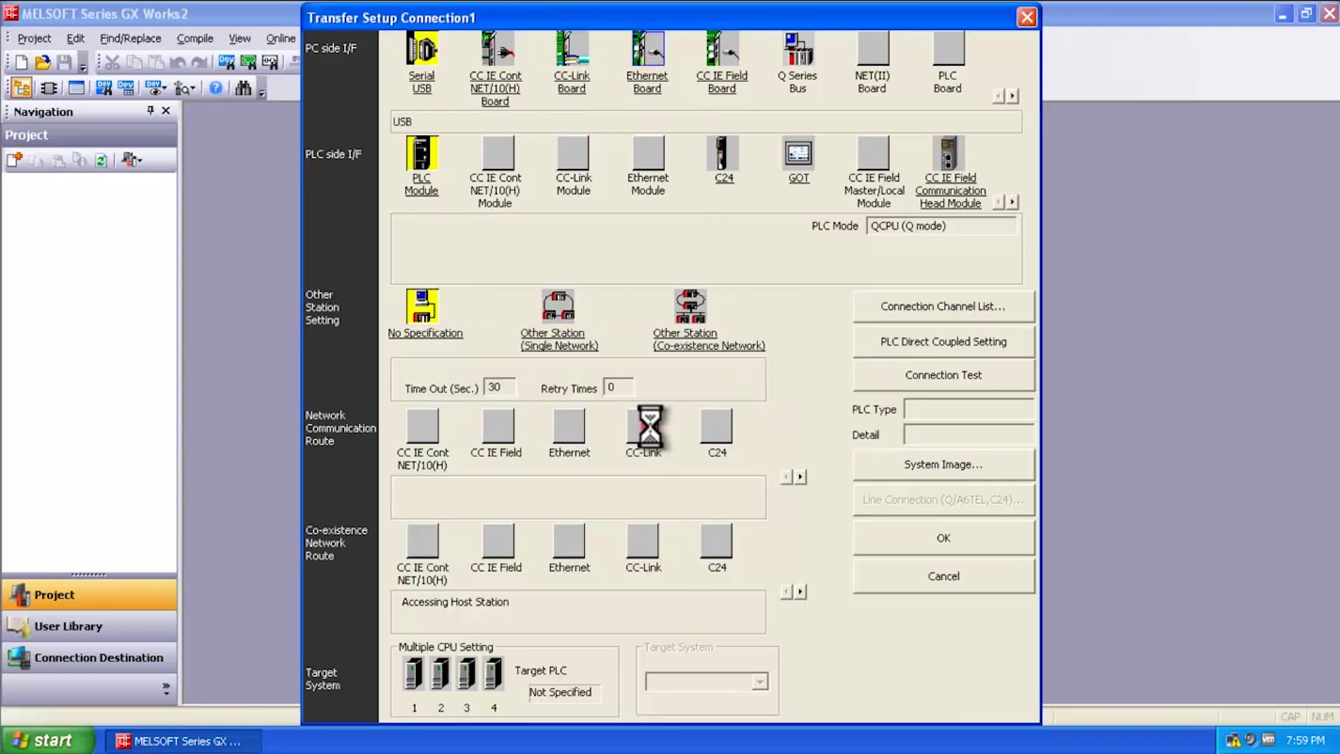
Step: In the PLC Module's detailed settings, find the built-in Ethernet CPU on the network and apply its IP address 192.168.3.39 for connection via HUB
{"action": "left_click", "coordinate": [415, 161]}
{"action": "double_click", "coordinate": [419, 156]}
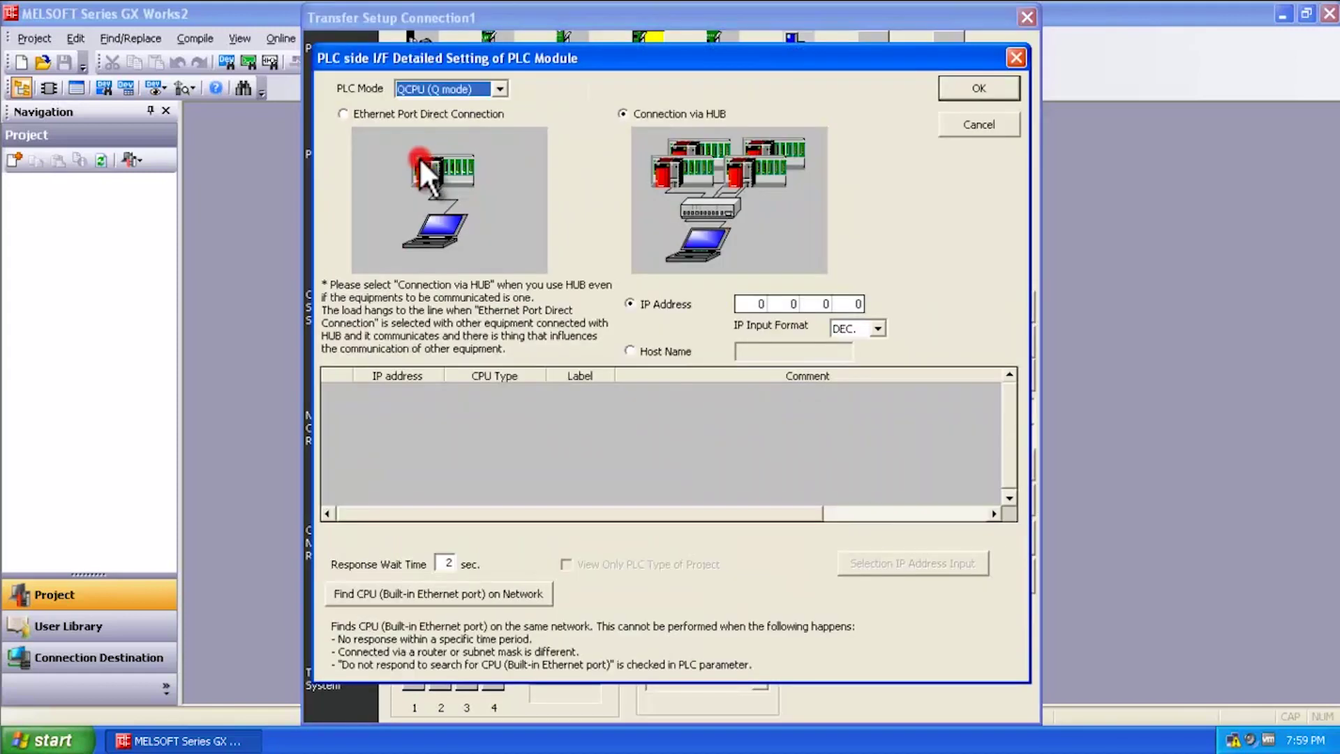
{"action": "left_click", "coordinate": [437, 588]}
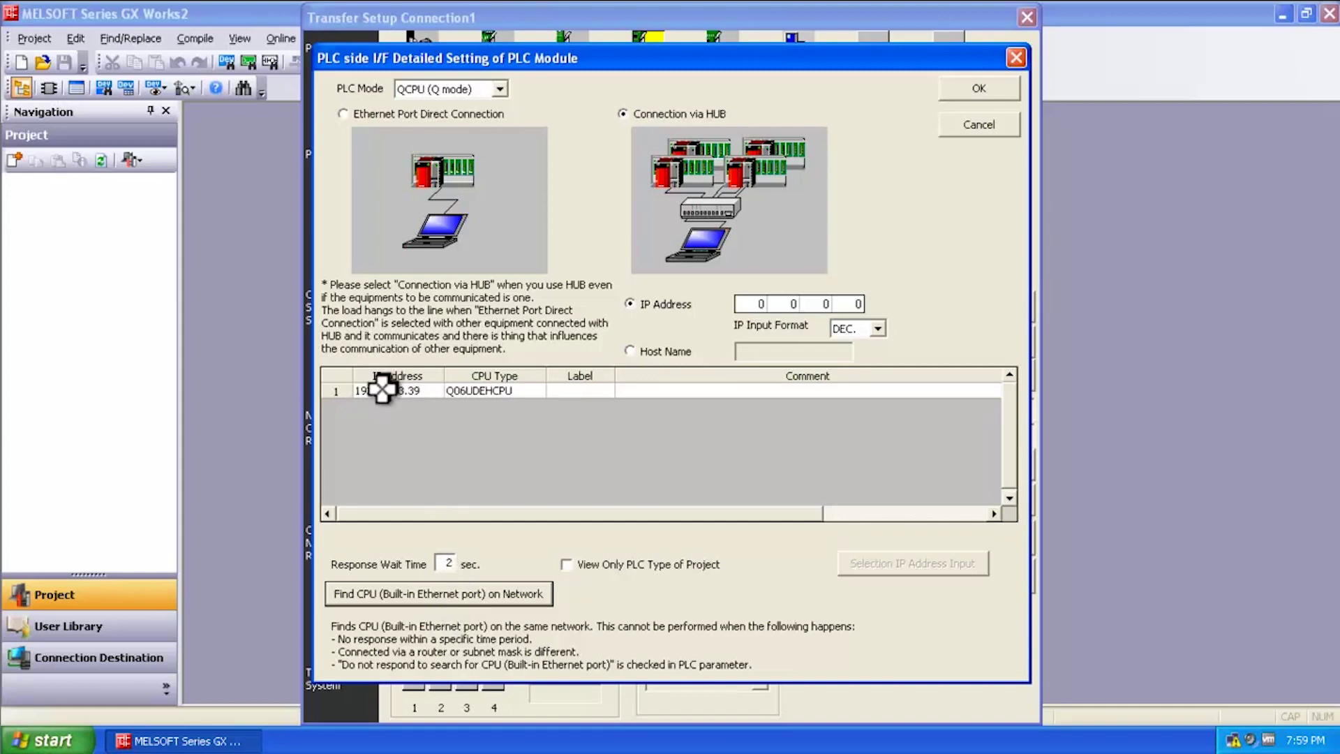
{"action": "double_click", "coordinate": [433, 391]}
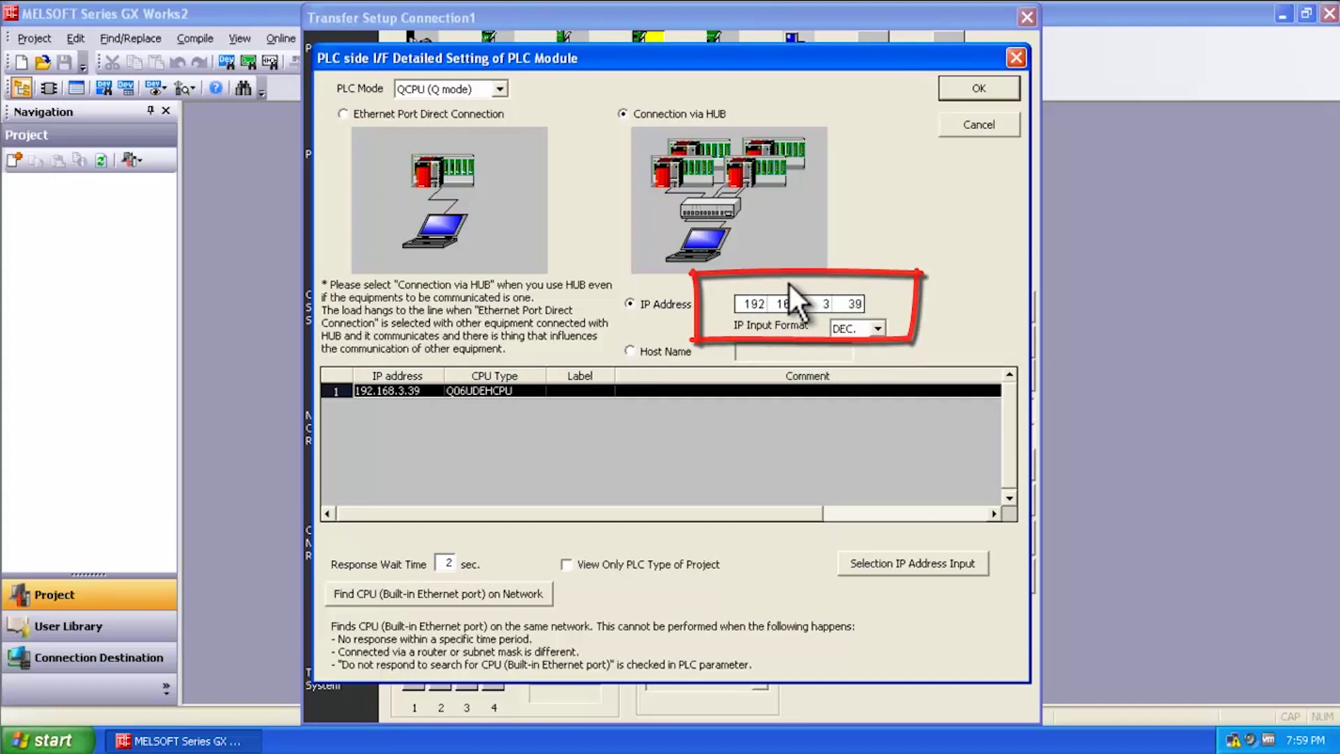
{"action": "left_click", "coordinate": [970, 88]}
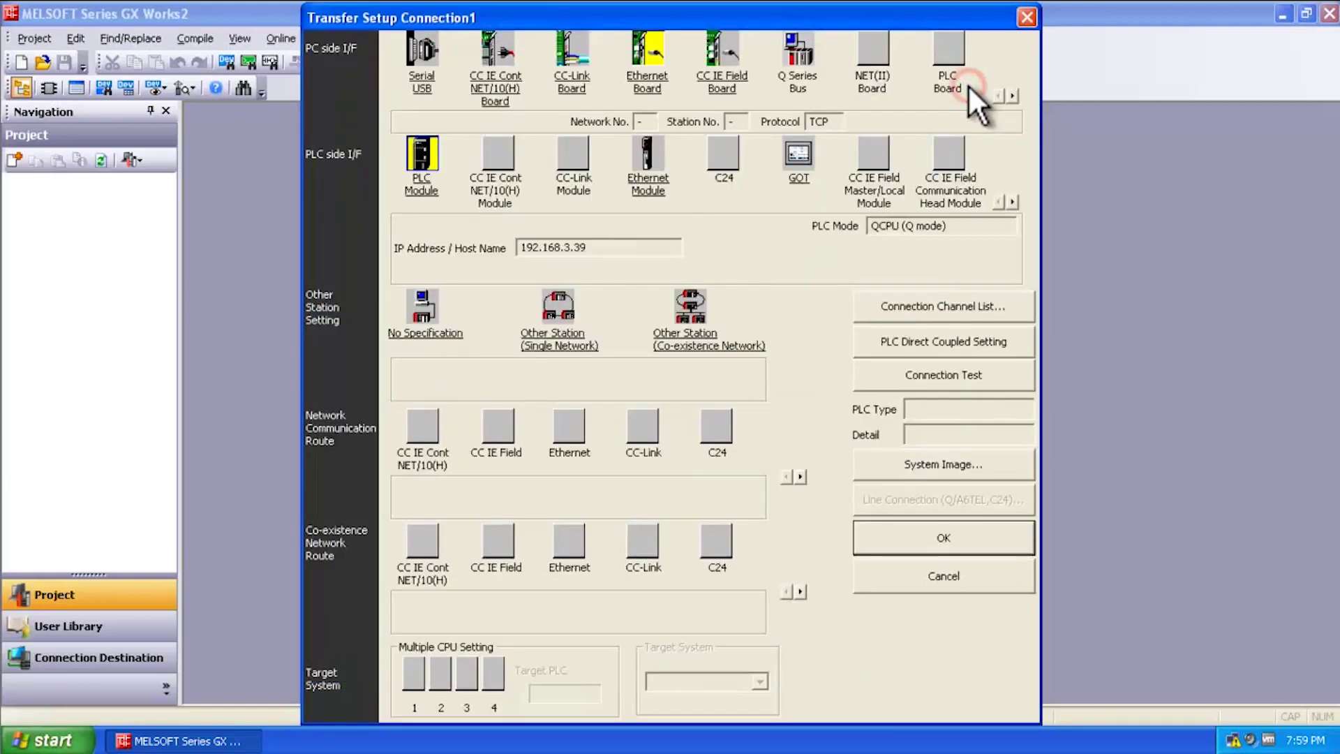
Step: Choose No Specification for the other station and PLC No.1 as target, and run a connection test
{"action": "left_click", "coordinate": [423, 304]}
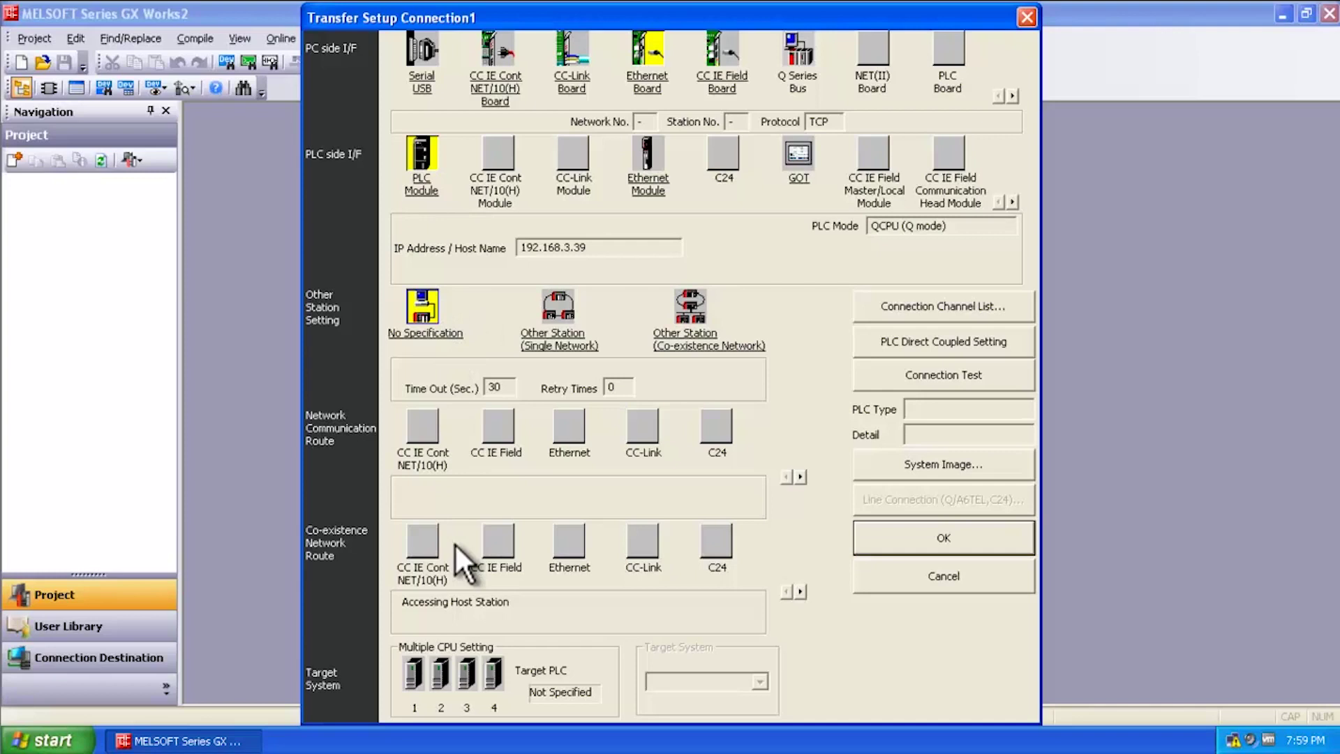
{"action": "left_click", "coordinate": [413, 667]}
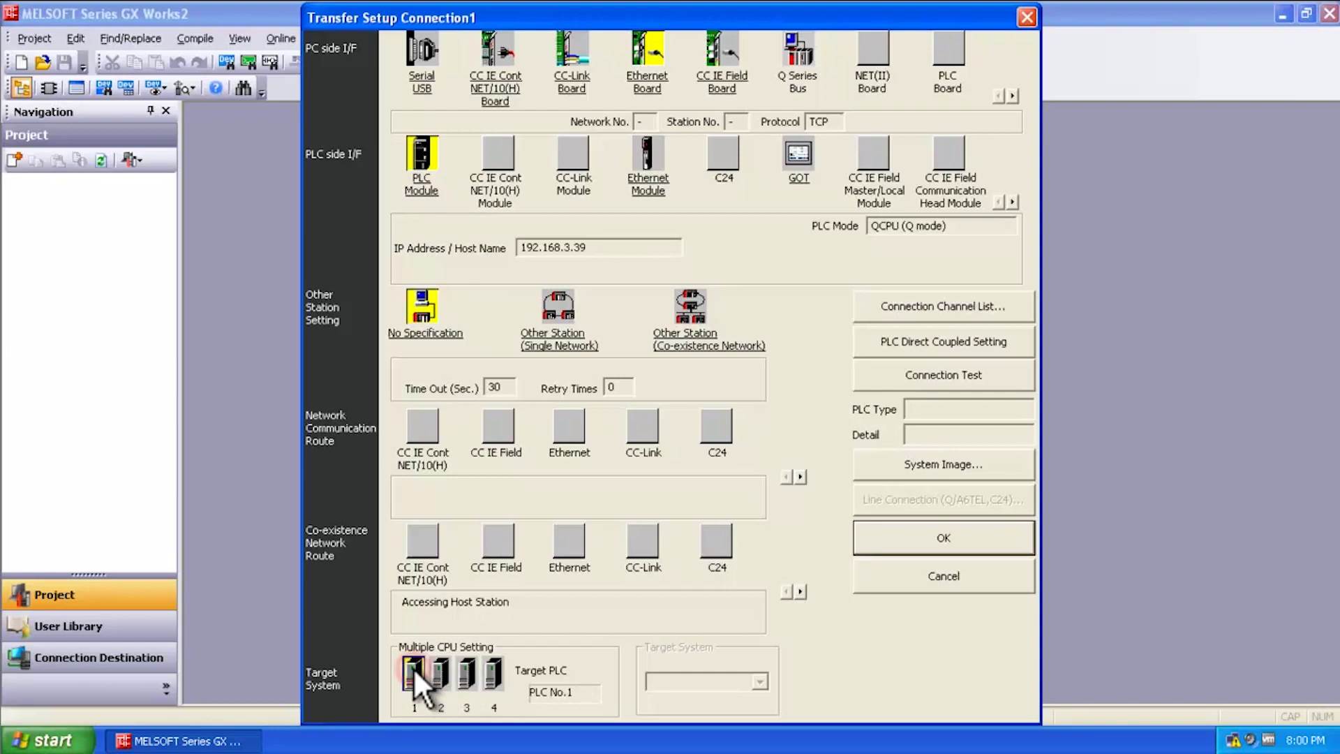
{"action": "left_click", "coordinate": [942, 375]}
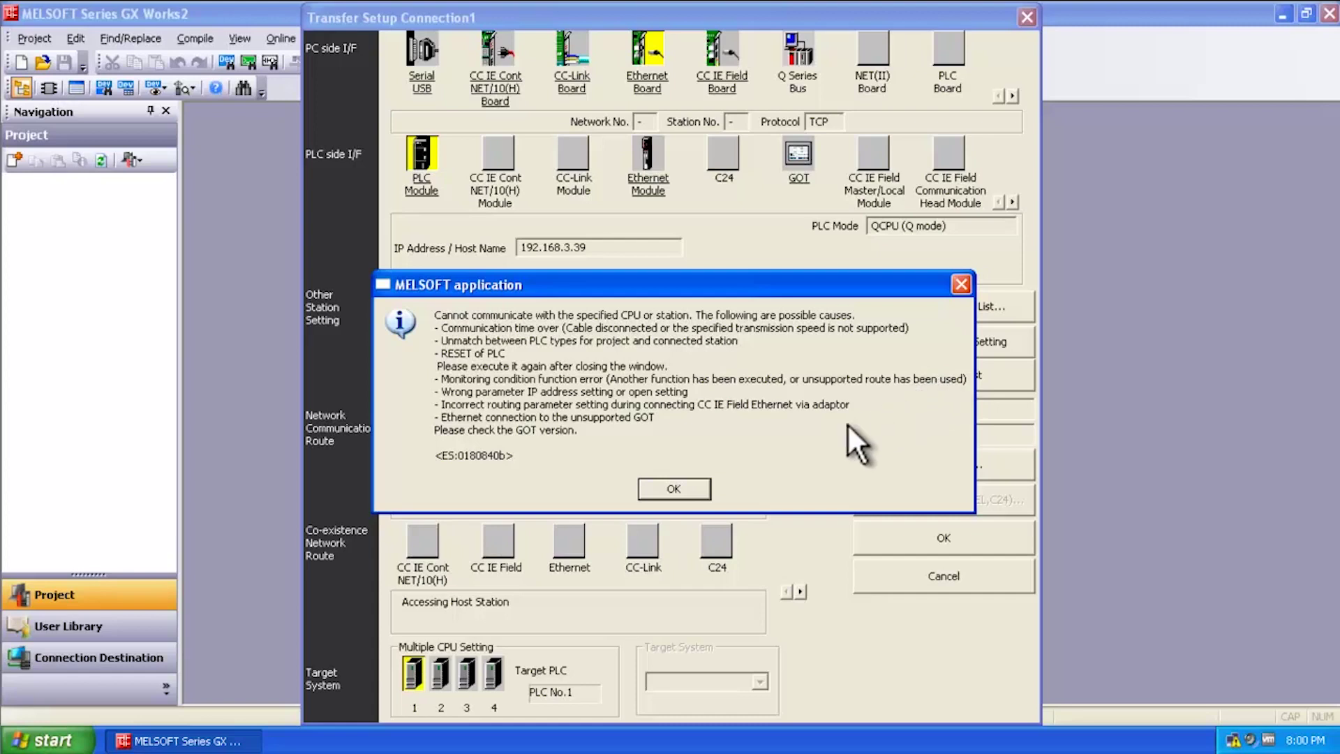
{"action": "left_click", "coordinate": [673, 488]}
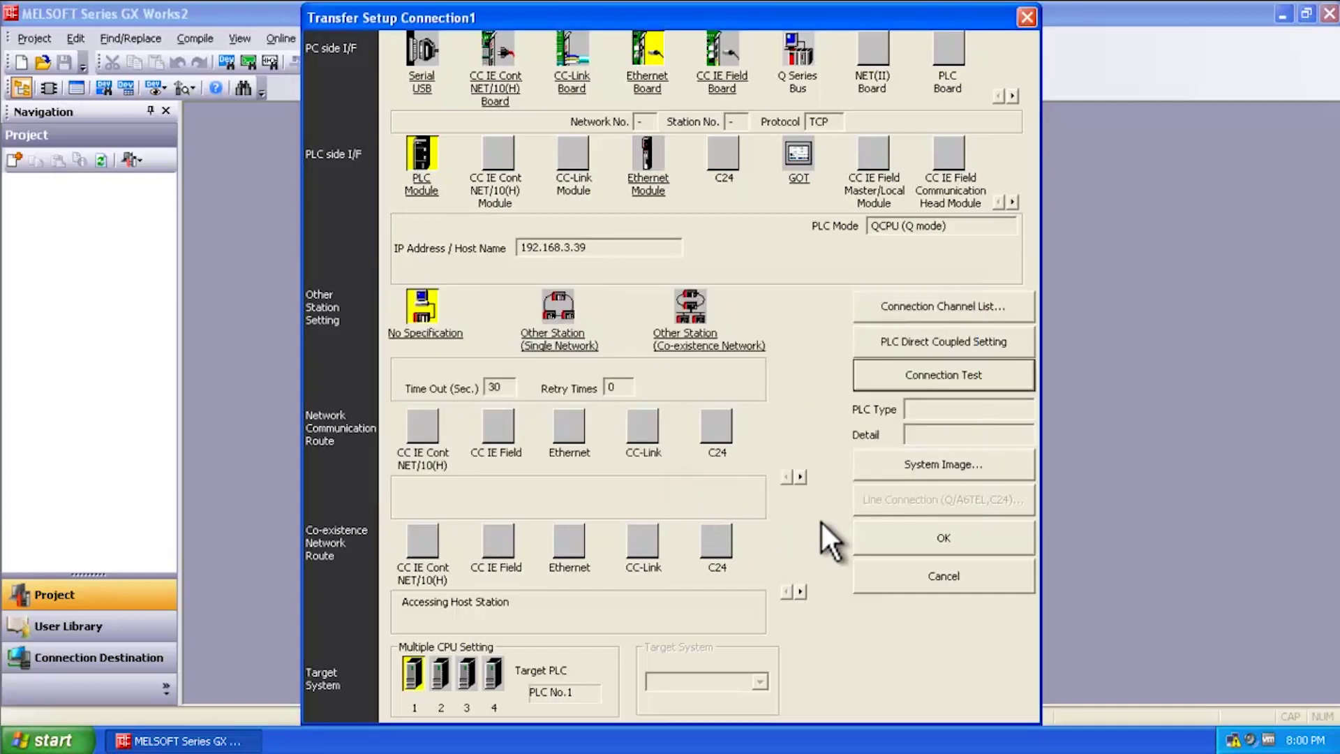
Step: Give the Windows Local Area Connection the static IP address 192.168.3.40 with subnet mask 255.255.255.0
{"action": "left_click", "coordinate": [1233, 739]}
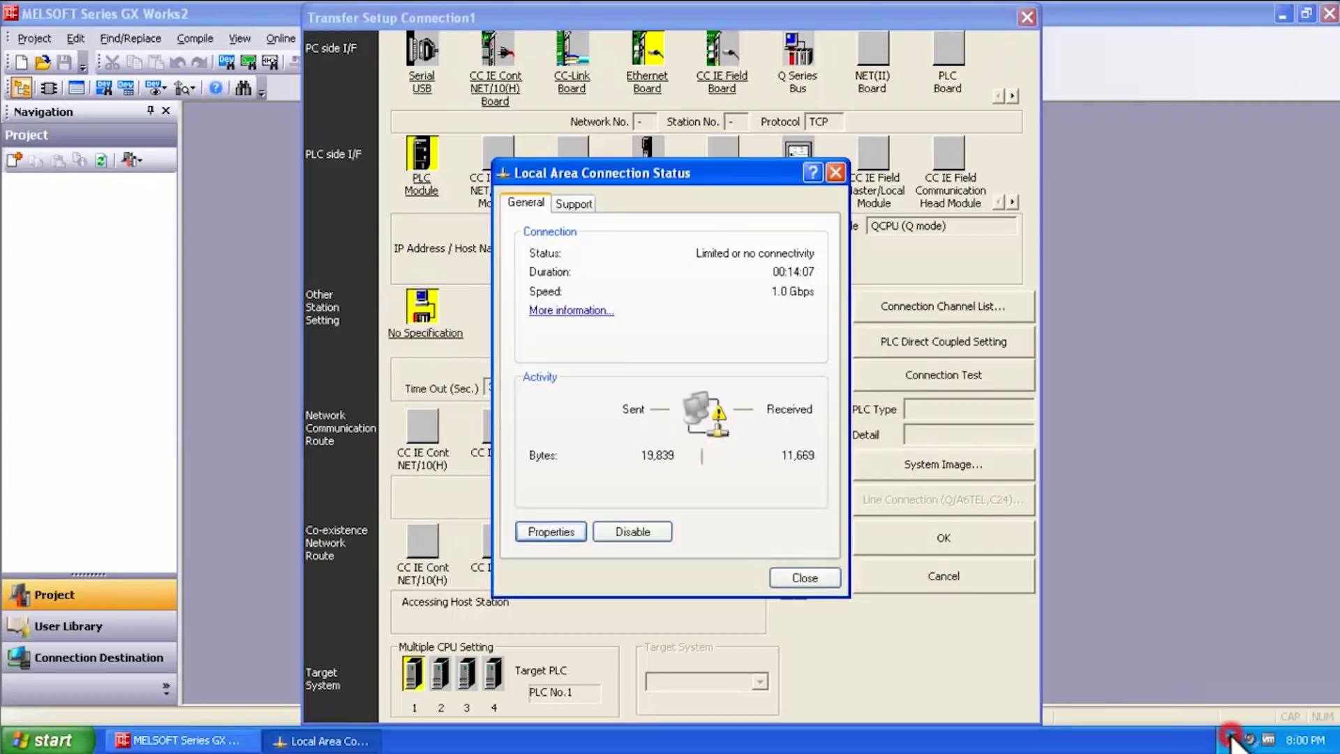
{"action": "left_click", "coordinate": [577, 530]}
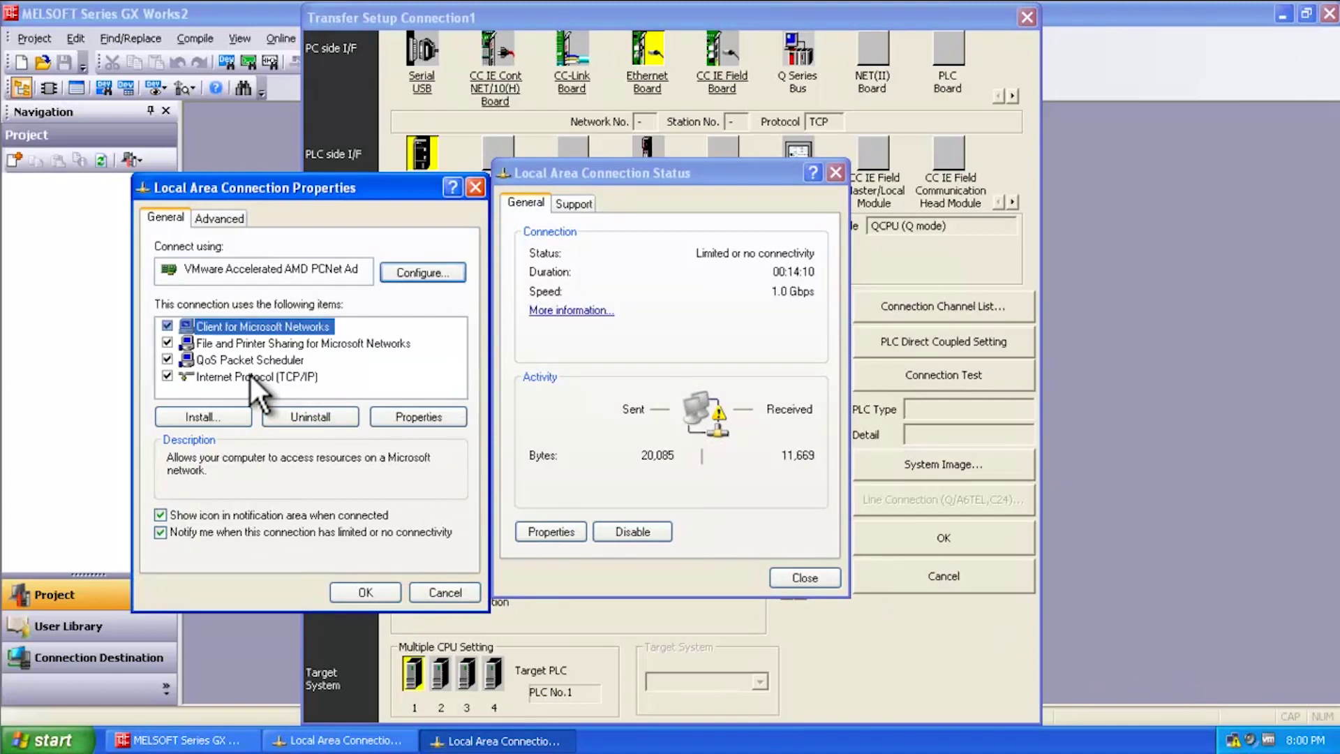
{"action": "double_click", "coordinate": [249, 376]}
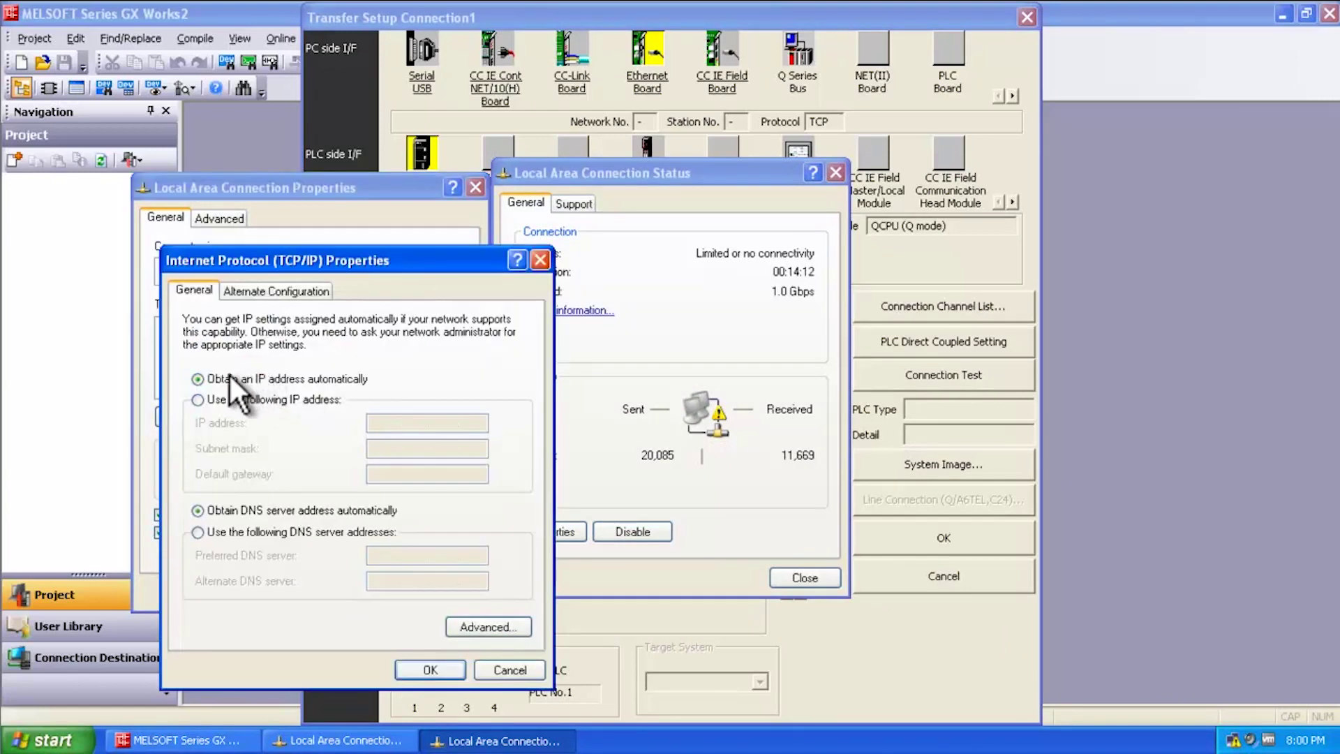
{"action": "left_click", "coordinate": [198, 398]}
{"action": "left_click", "coordinate": [383, 422]}
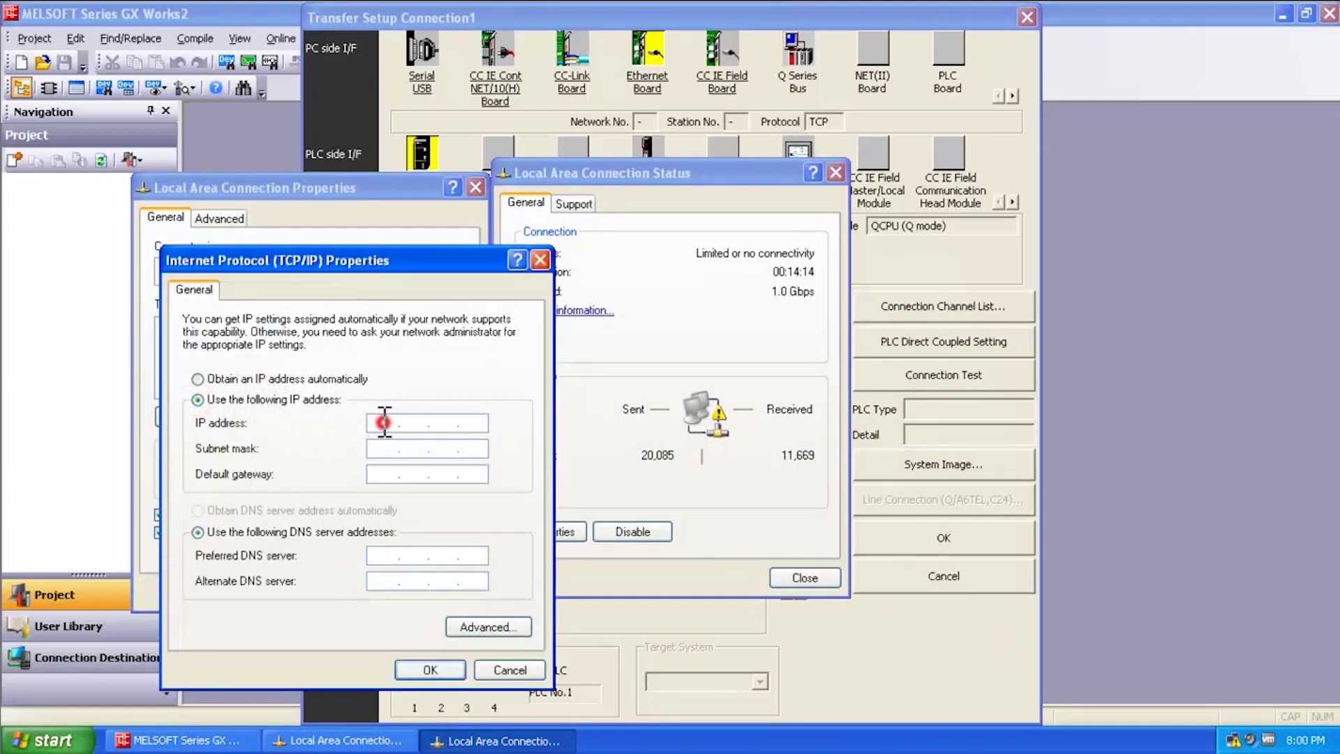
{"action": "type", "text": "192 . 168 . 3 . 40"}
{"action": "left_click_drag", "start_coordinate": [404, 447], "coordinate": [417, 448]}
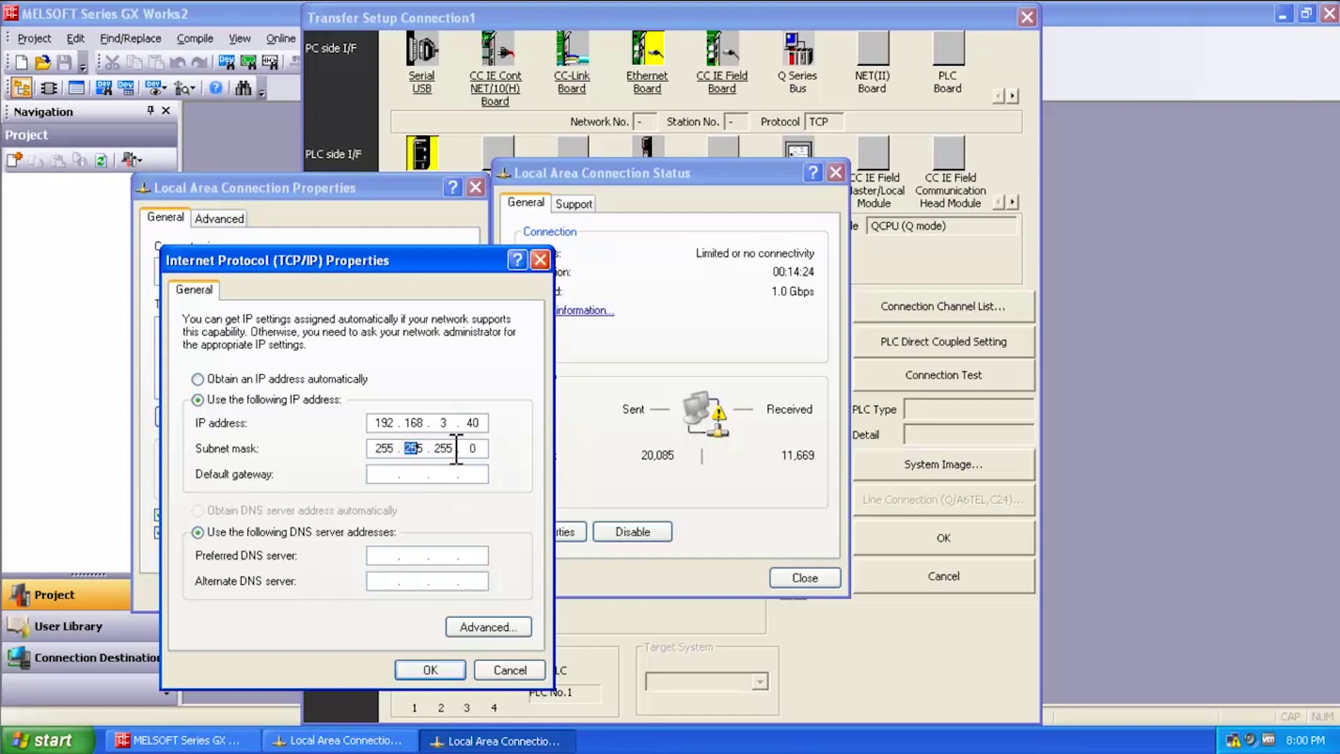
{"action": "left_click", "coordinate": [445, 667]}
{"action": "left_click", "coordinate": [374, 592]}
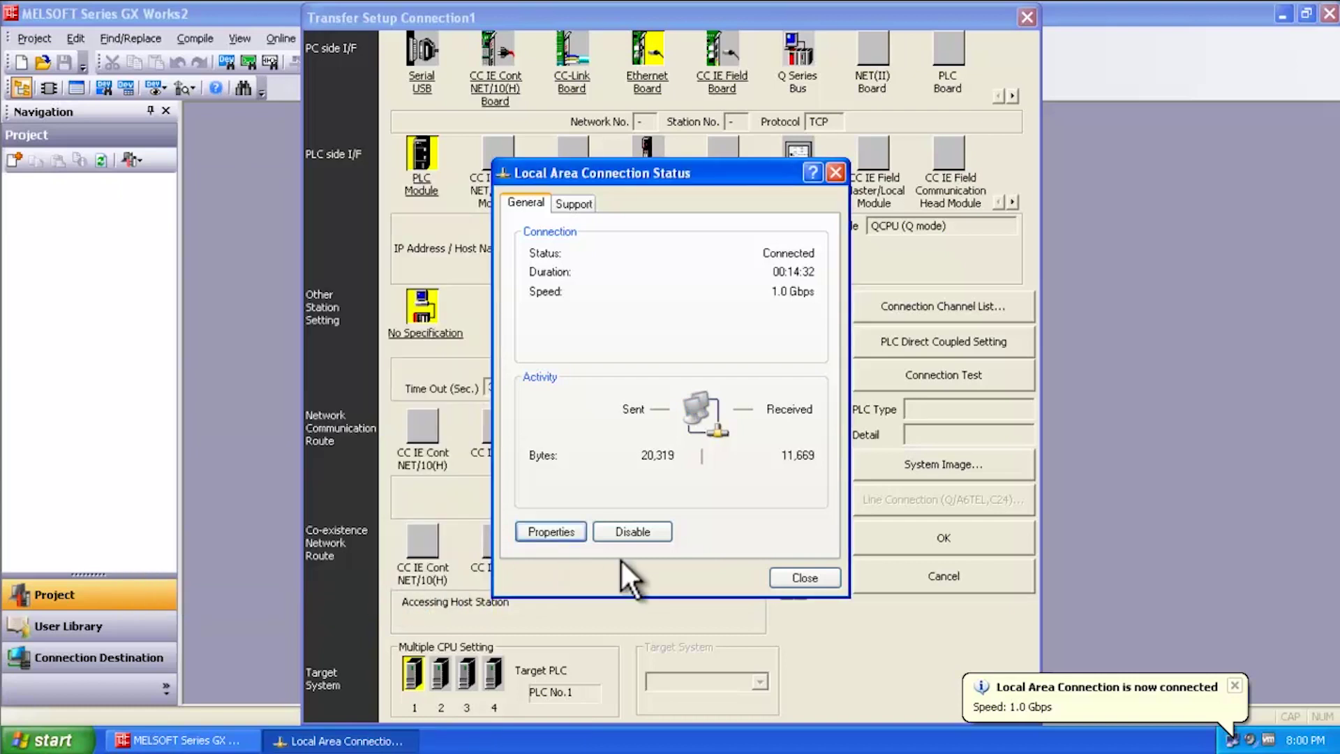
{"action": "left_click", "coordinate": [802, 578]}
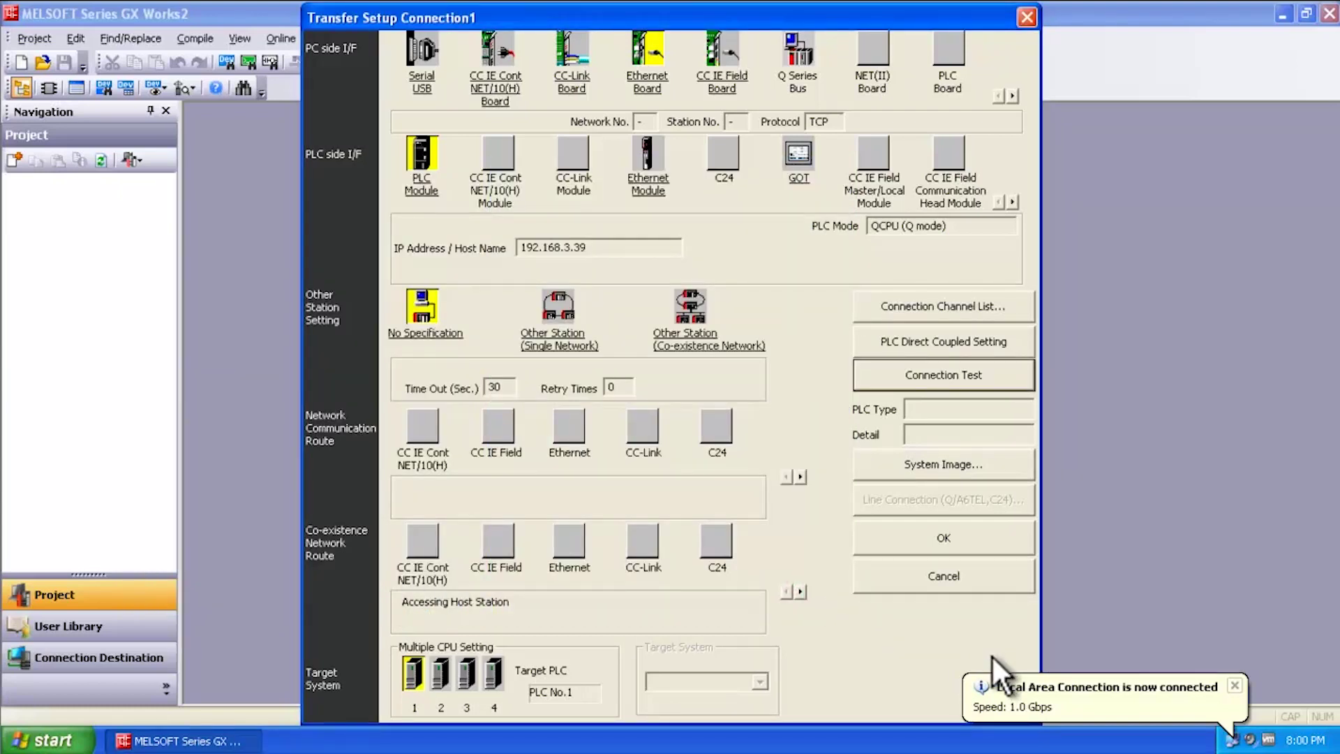
Step: Repeat the connection test to the PLC and accept the transfer setup
{"action": "left_click", "coordinate": [946, 378]}
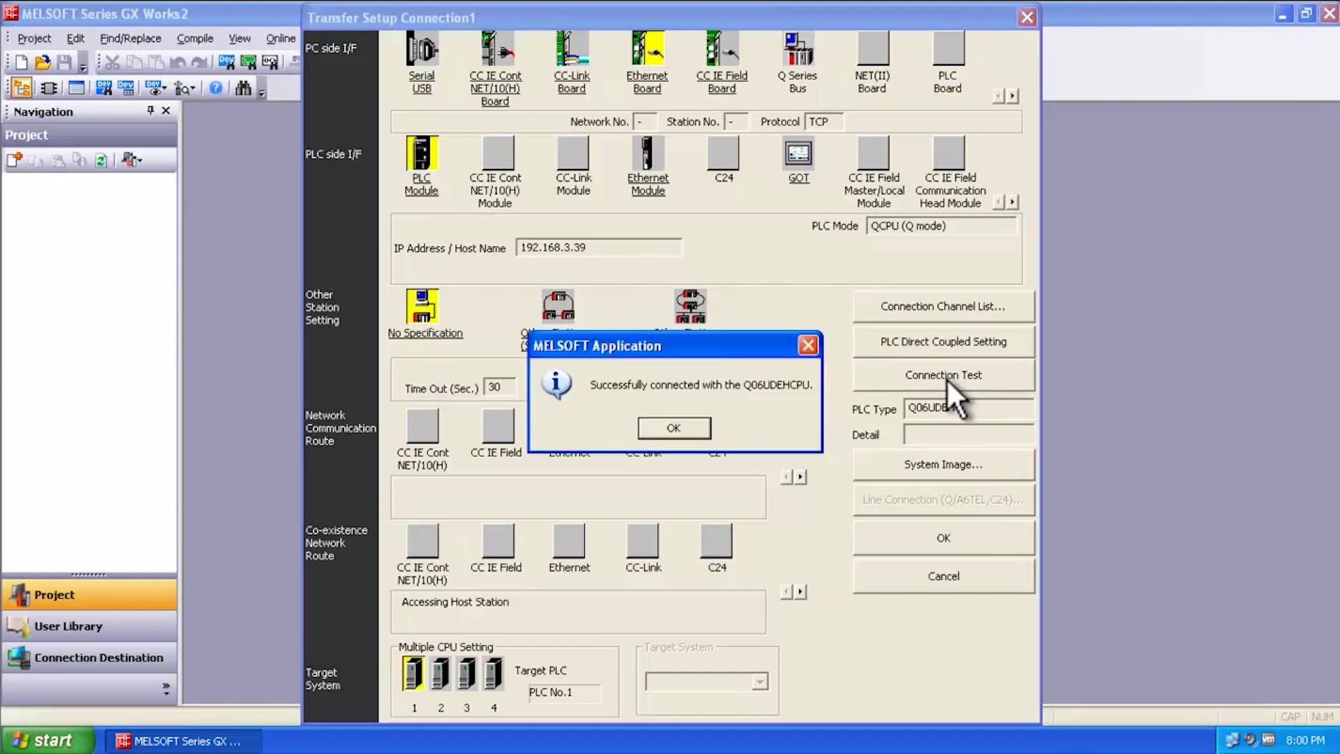
{"action": "left_click", "coordinate": [666, 427]}
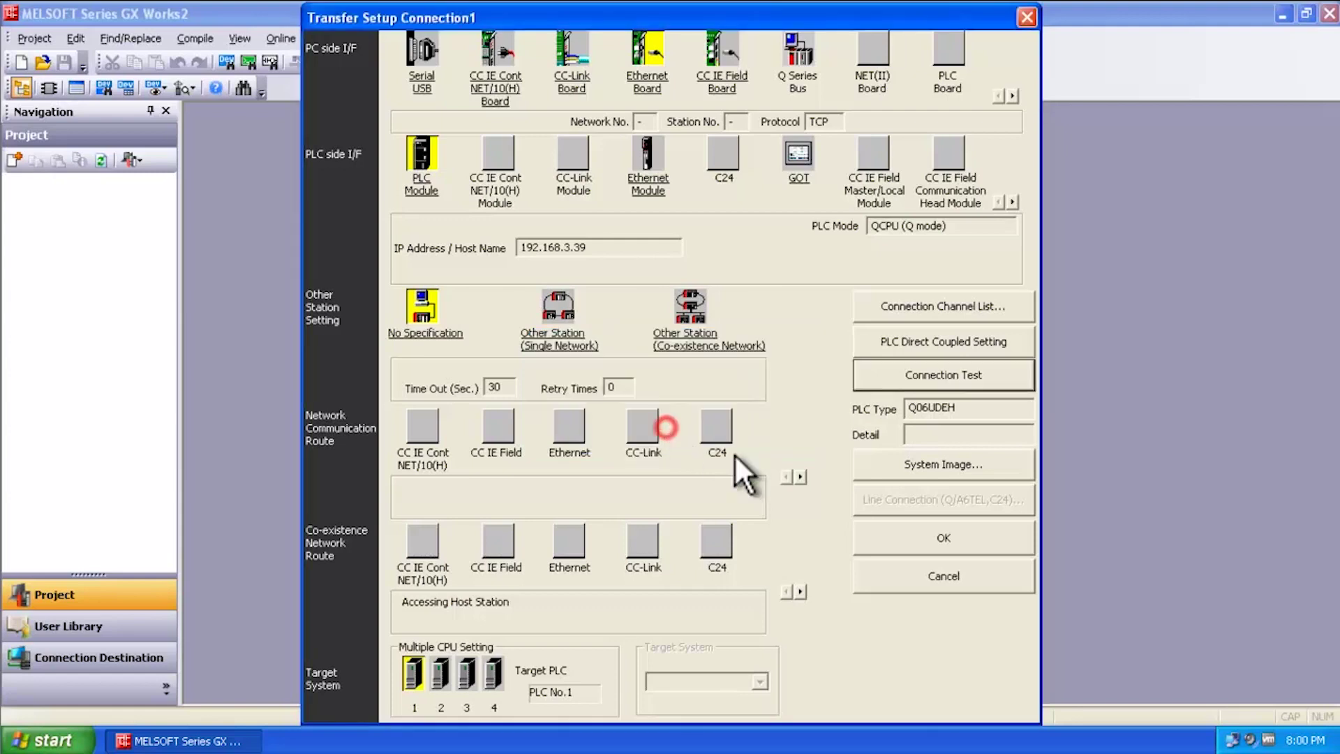
{"action": "left_click", "coordinate": [948, 538]}
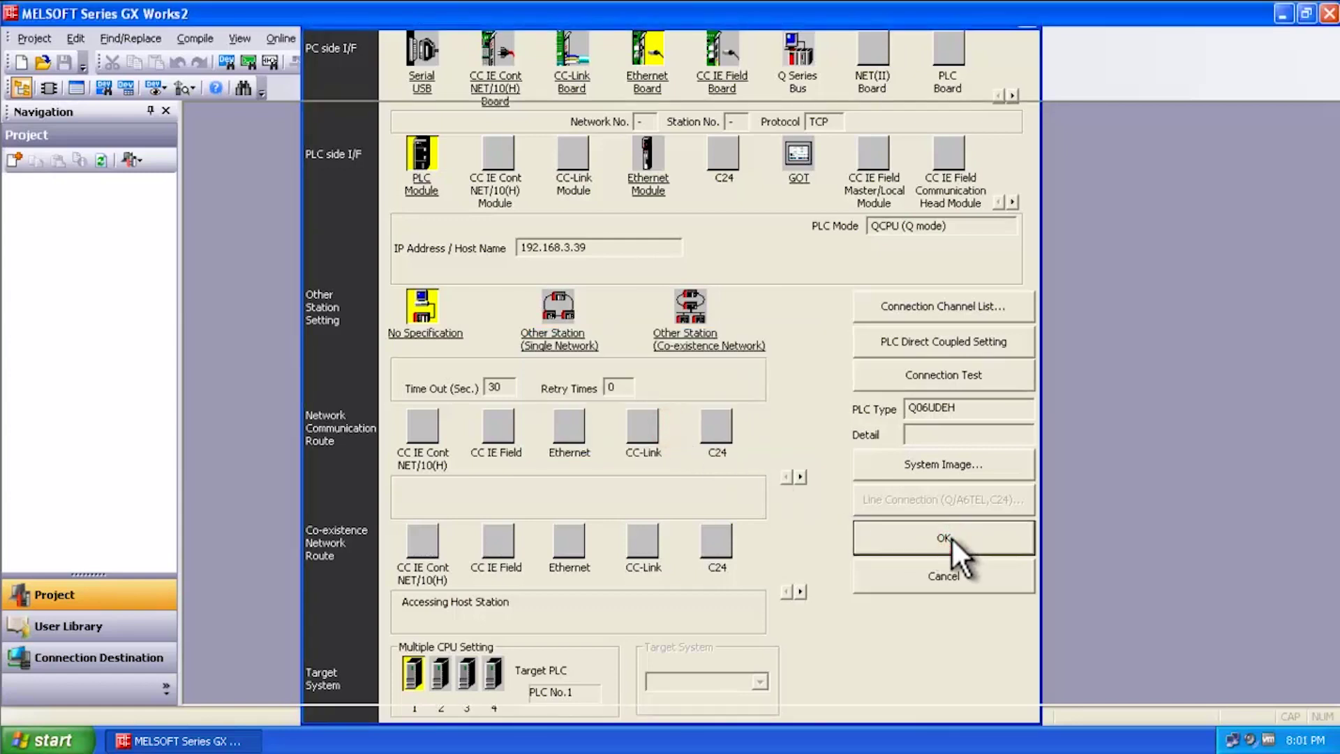